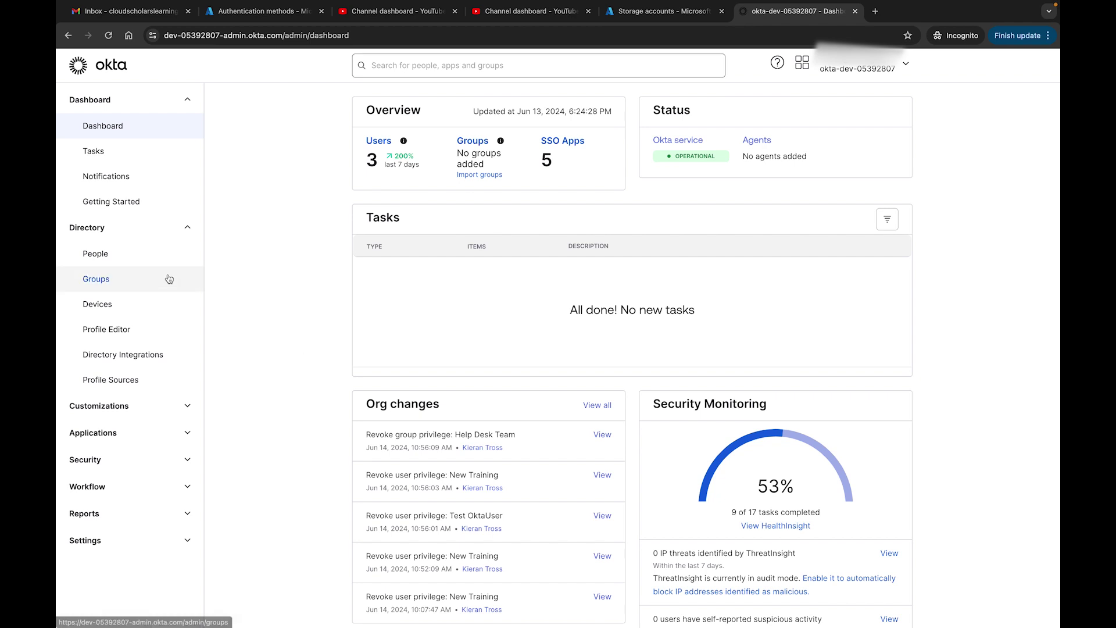
Step: Create the group 'Marketing Team' with 'Marketing Team' as its description
left_click(96, 282)
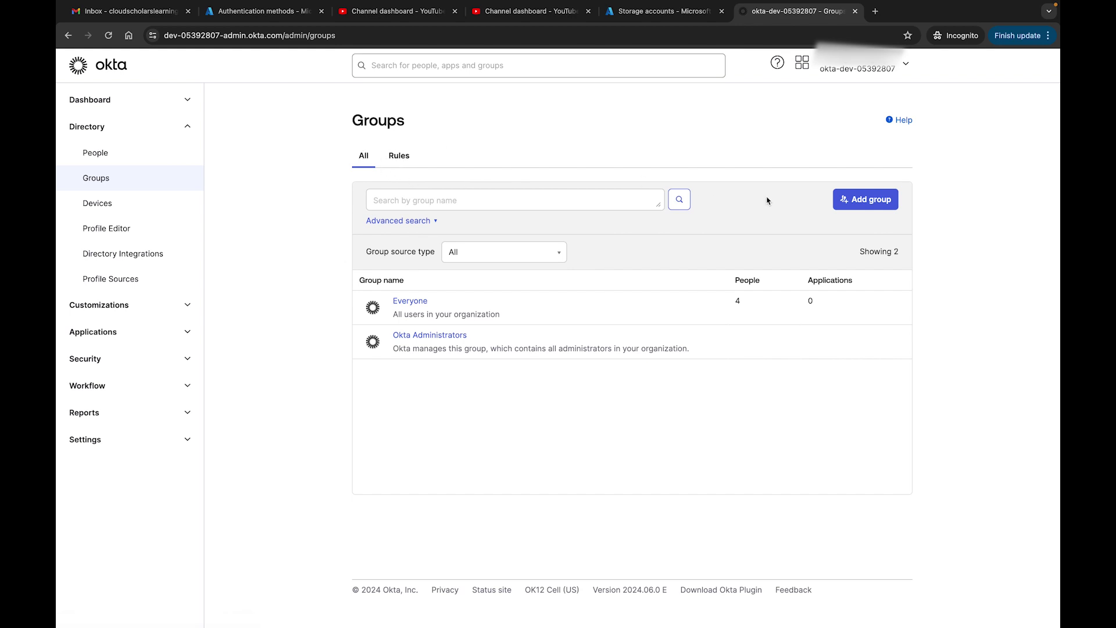
left_click(866, 204)
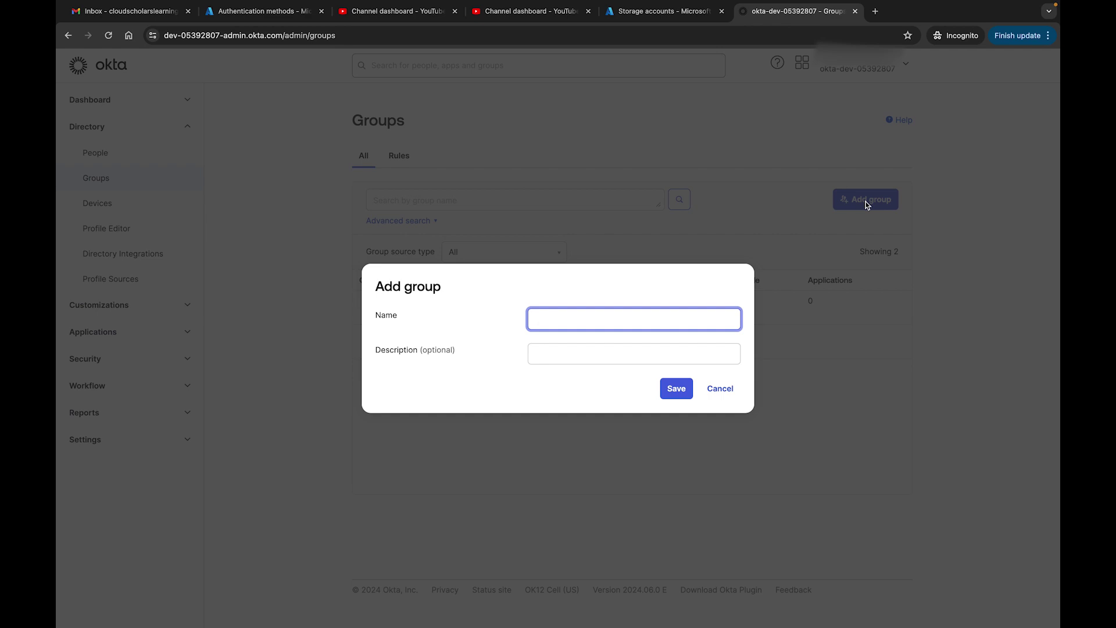
type("Marketing Team")
key("ctrl+a")
key("ctrl+c")
key("Tab")
key("ctrl+v")
left_click(678, 392)
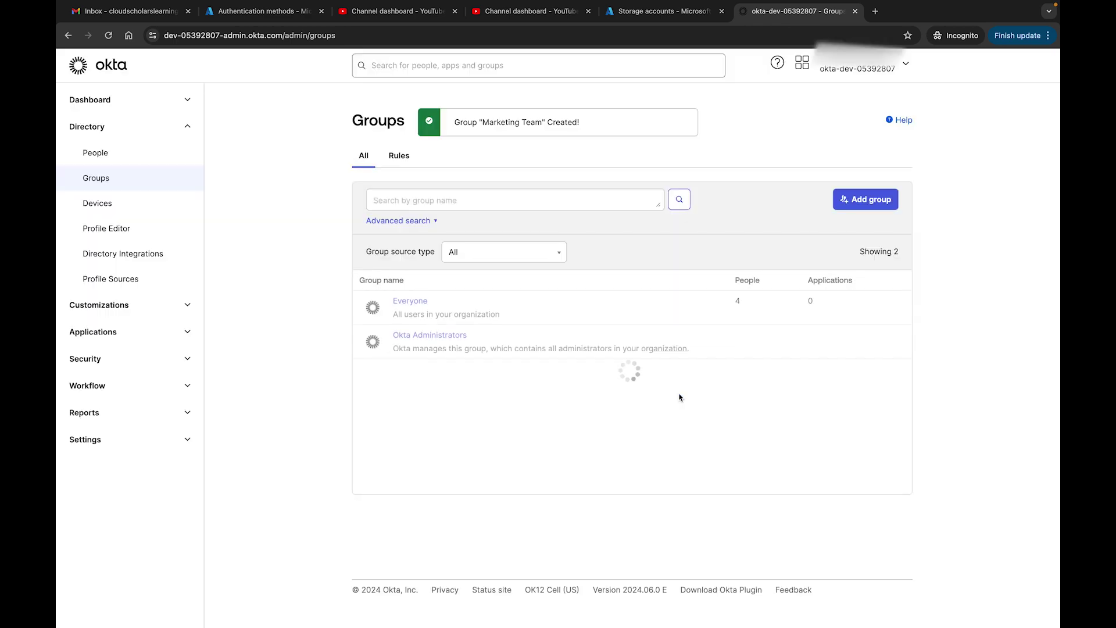
Step: Create the group 'Help Desk Team' with 'Help Desk Team' as its description
left_click(865, 204)
type("Help Desk Team")
key("super+a")
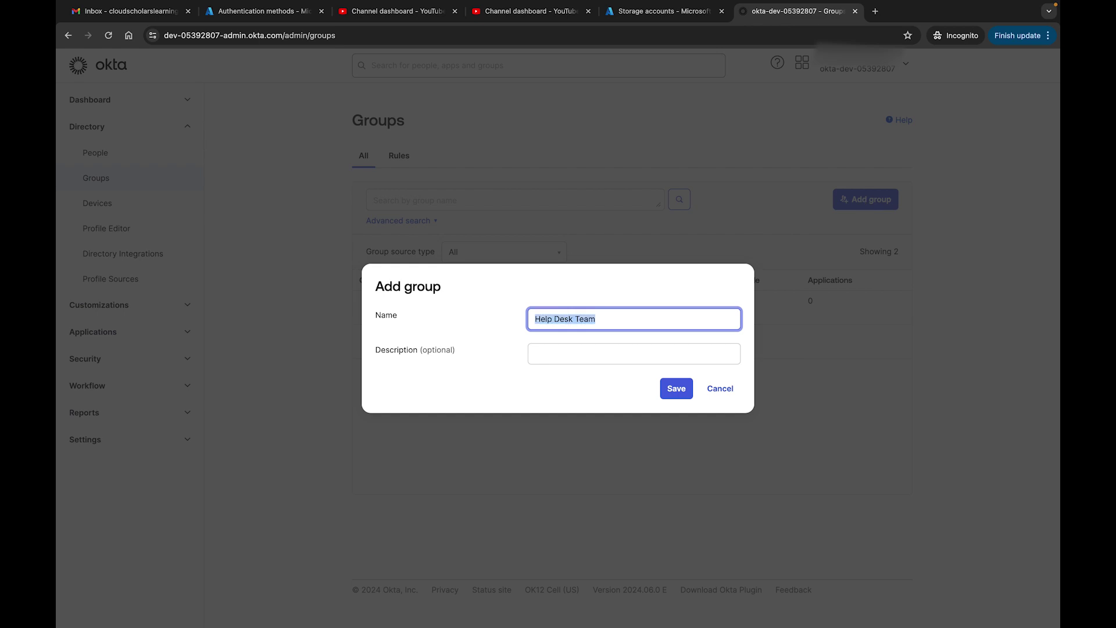
key("super+c")
key("Tab")
key("super+v")
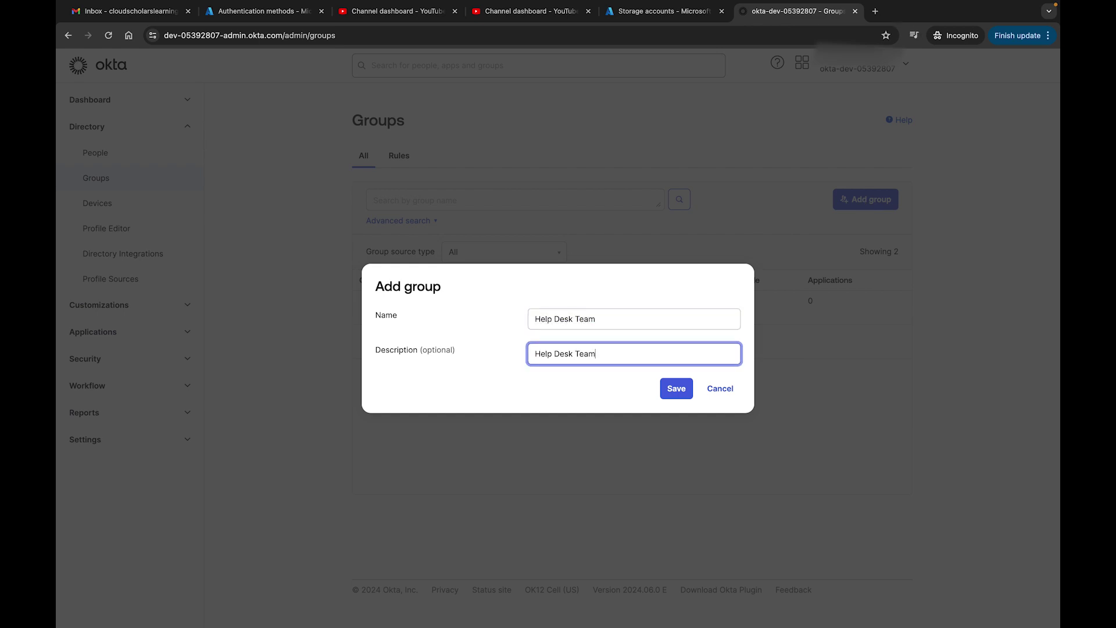
left_click(689, 384)
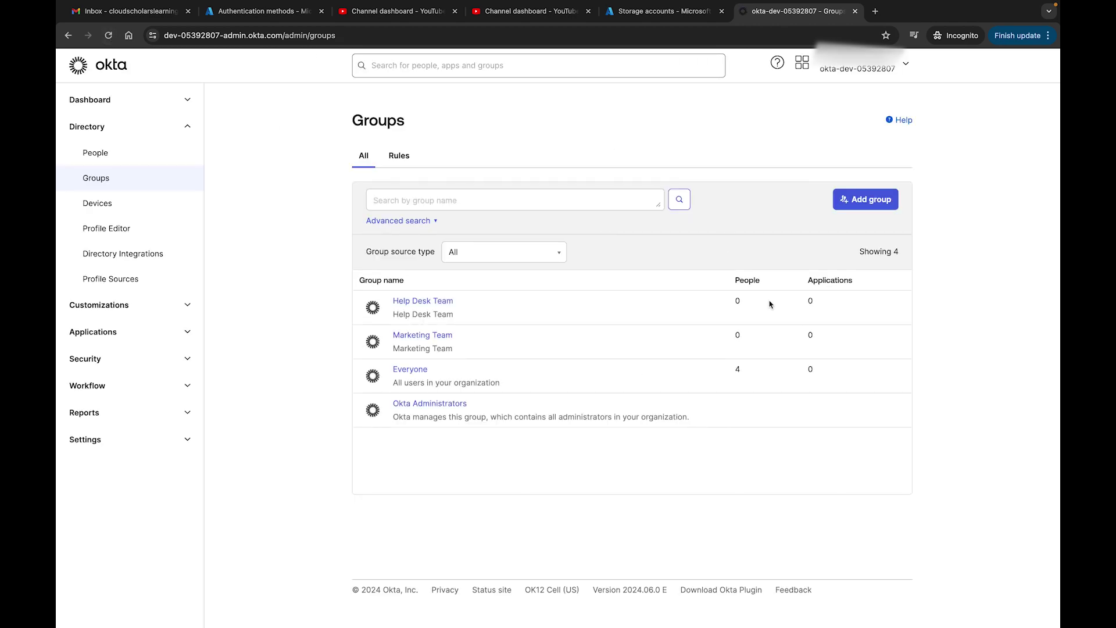
Step: Assign the first and third listed users to Help Desk Team and finish assigning
scroll(751, 302, "up", 5)
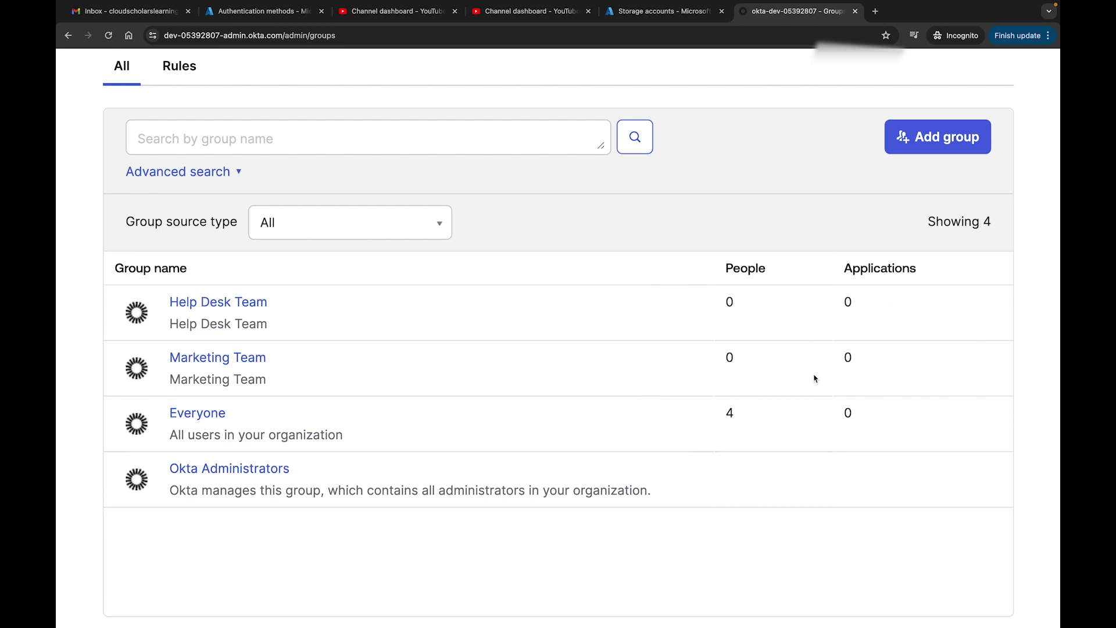
scroll(745, 310, "down", 5)
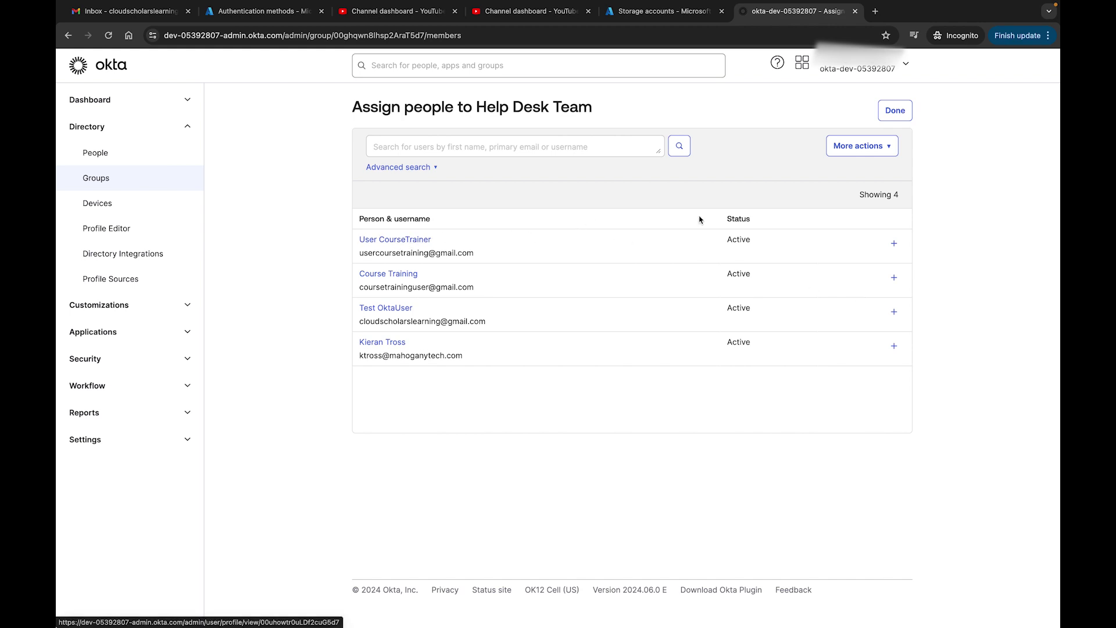
left_click(894, 244)
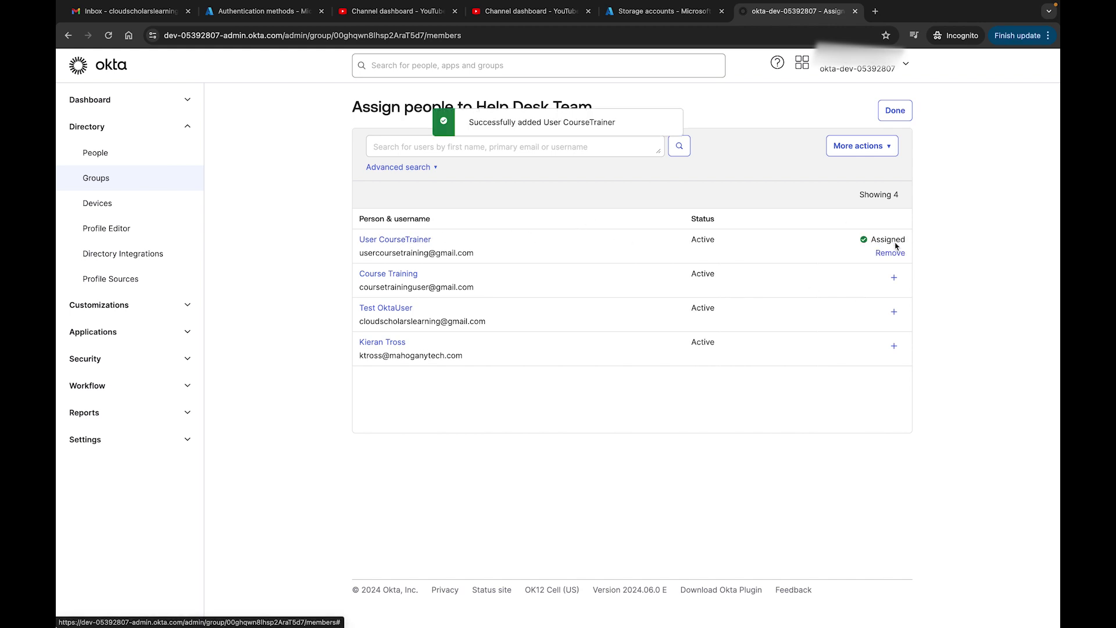
left_click(894, 312)
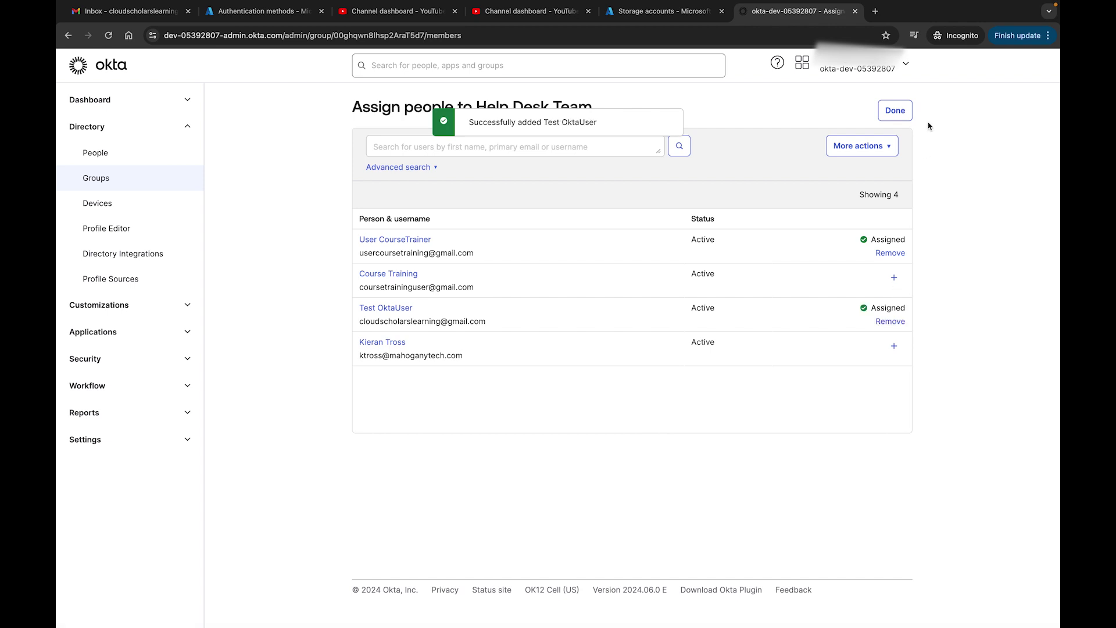
left_click(894, 114)
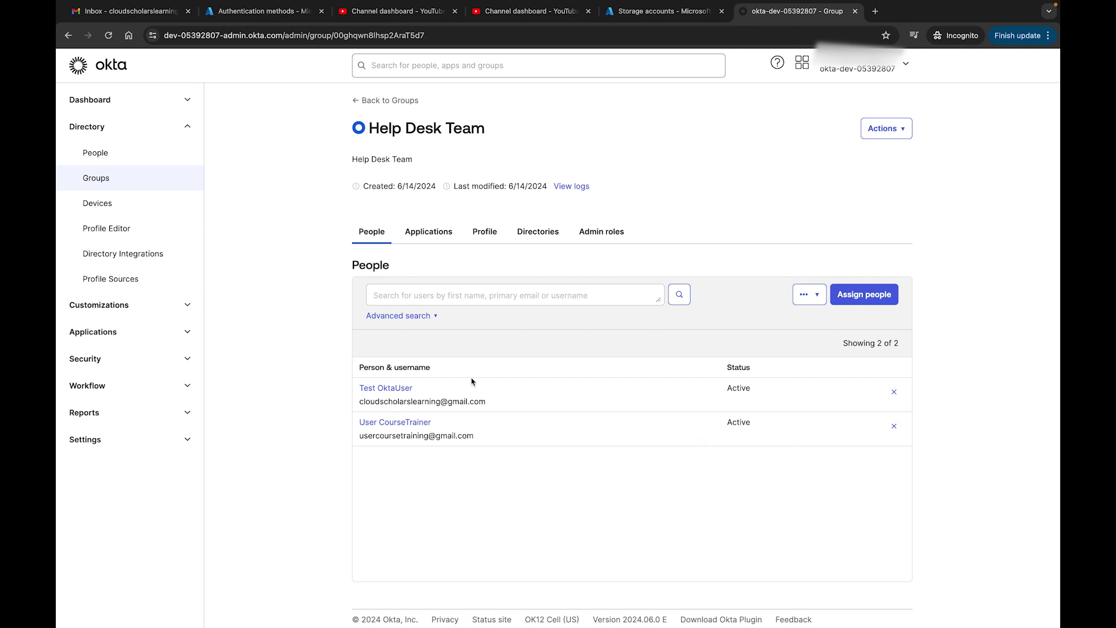
Step: Review each Help Desk Team member's admin roles, ending on the second member's Lead Help Desk Role
left_click(397, 102)
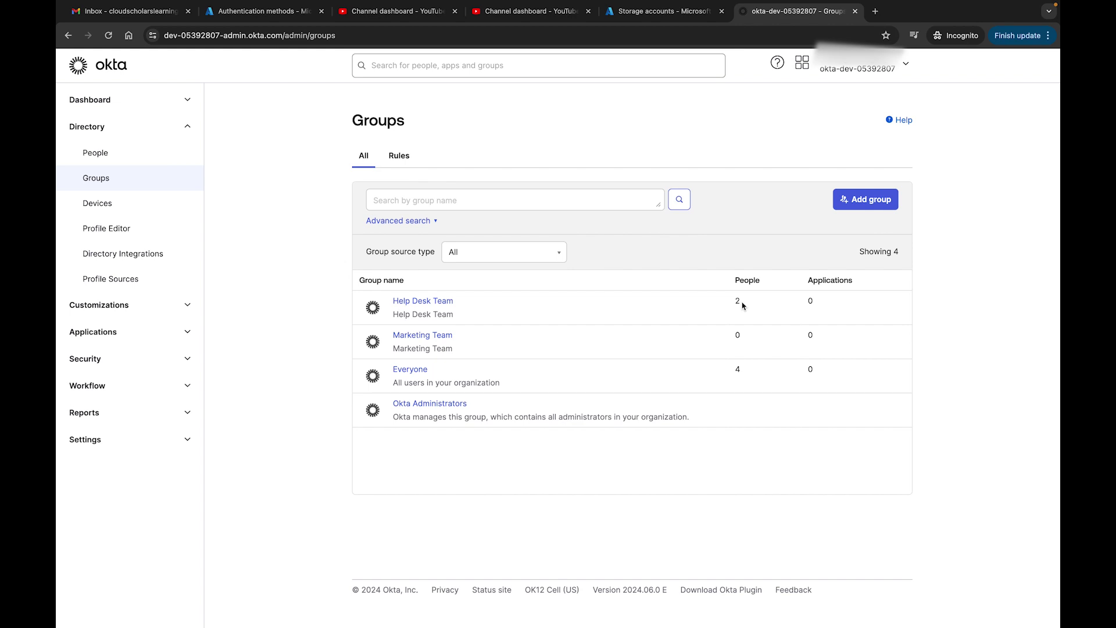
left_click(430, 302)
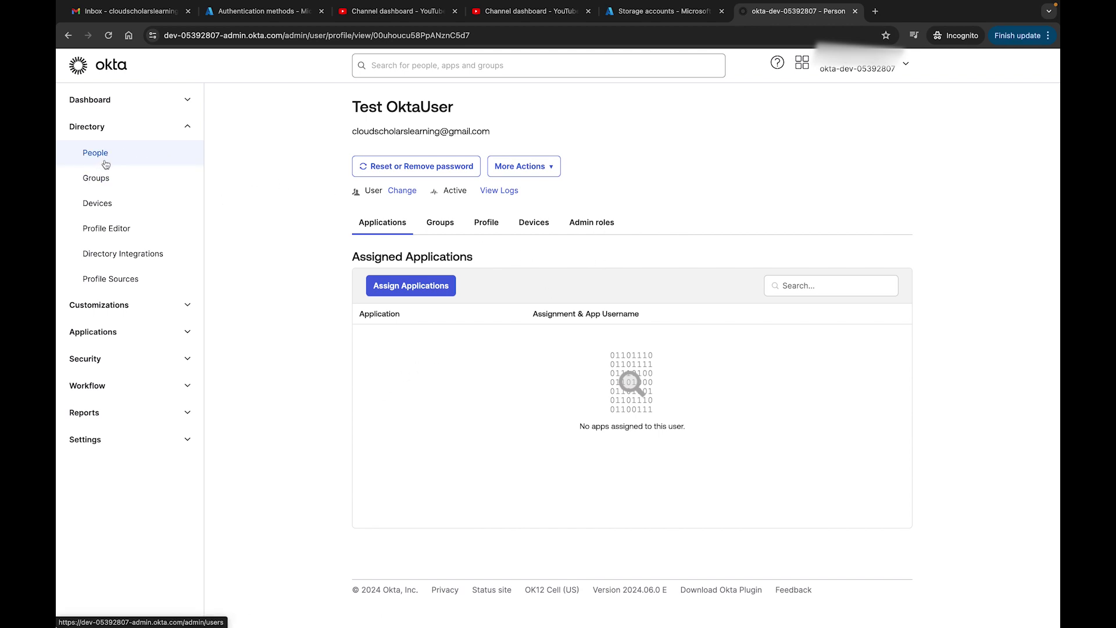
left_click(599, 228)
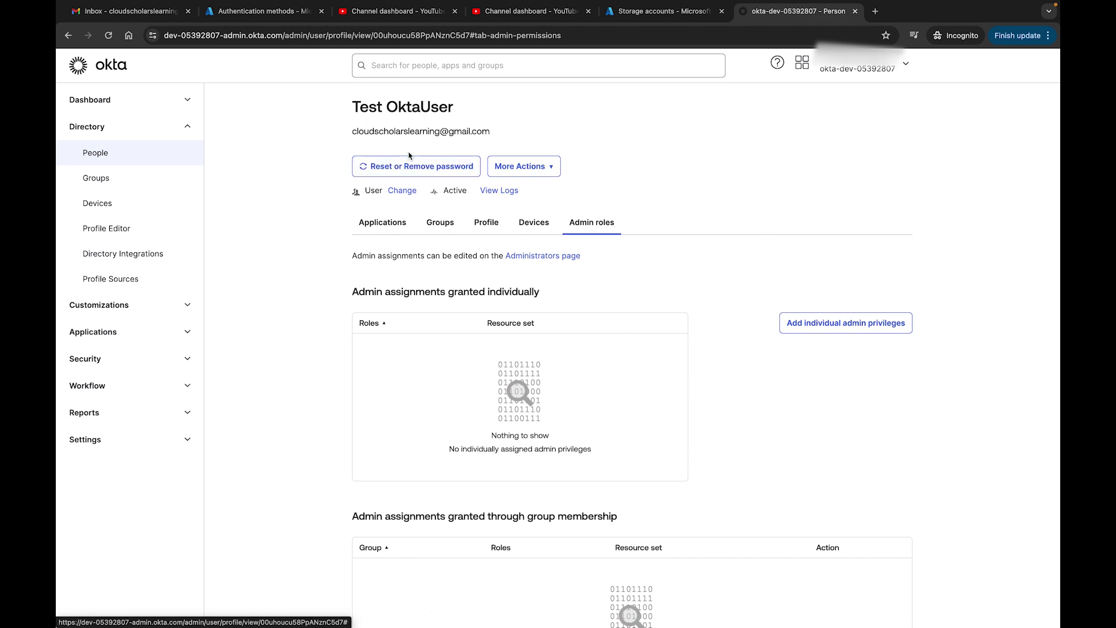
left_click(69, 37)
left_click(69, 37)
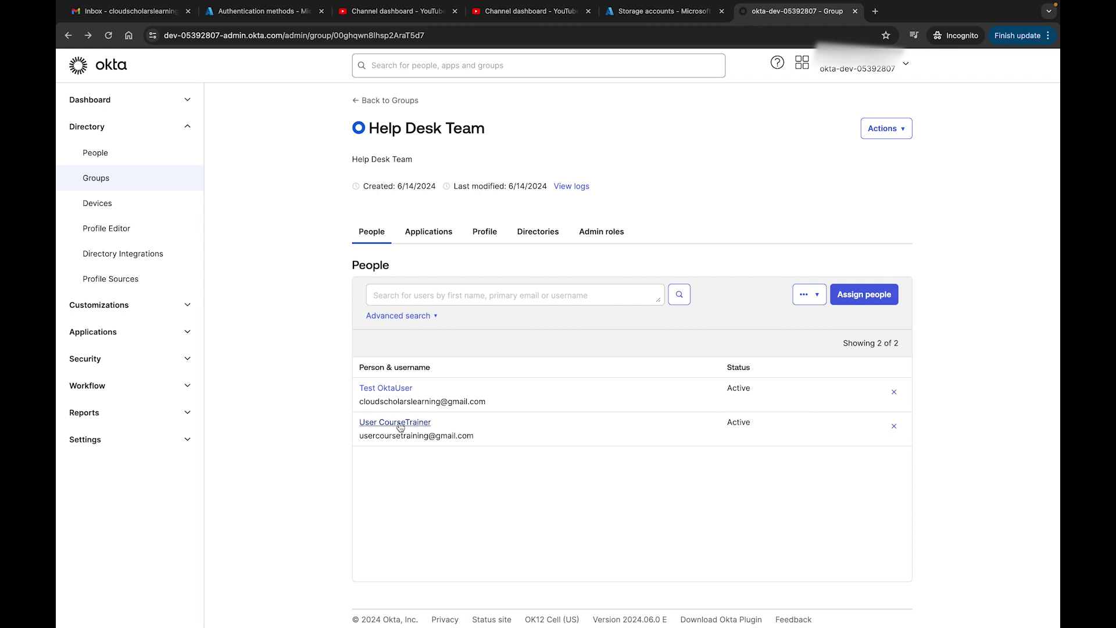
left_click(400, 422)
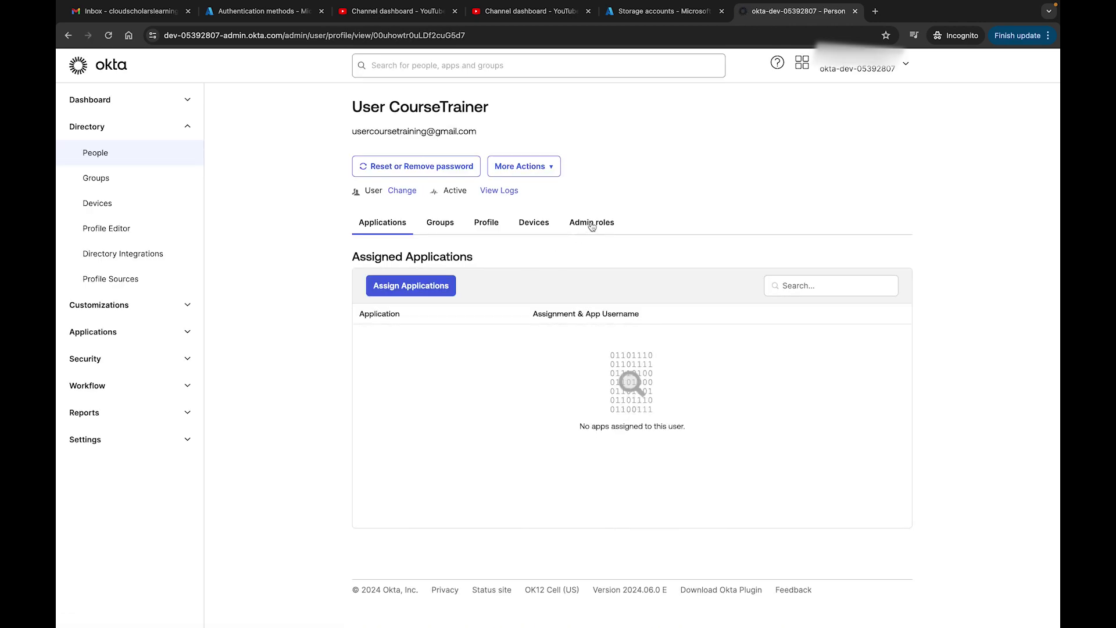
left_click(592, 223)
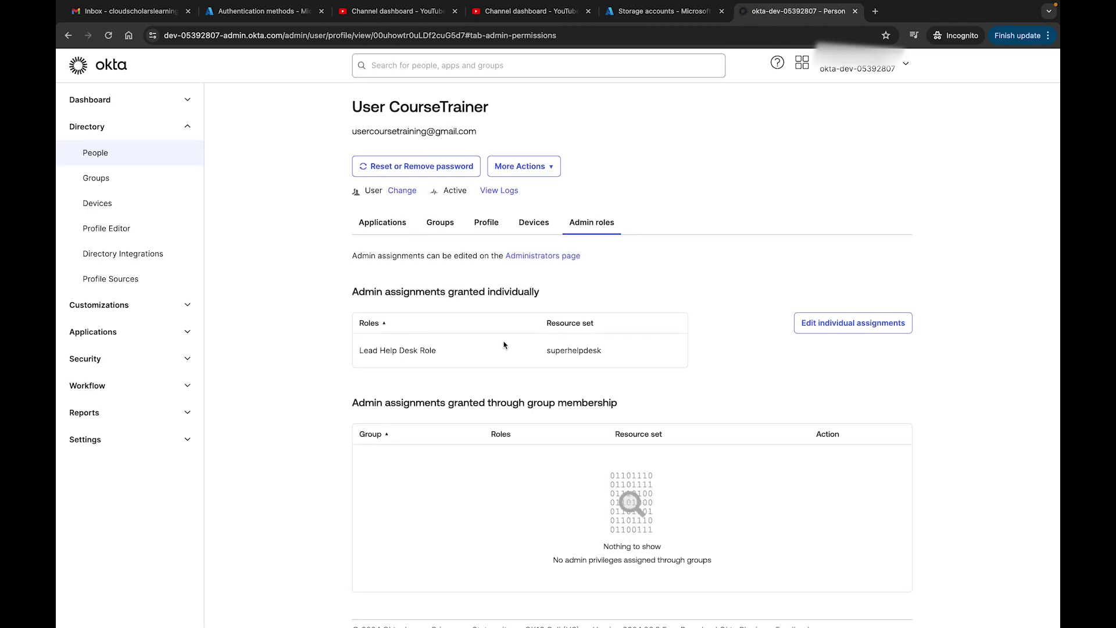
Step: Delete the member's individually assigned Lead Help Desk Role and confirm the removal
left_click(857, 321)
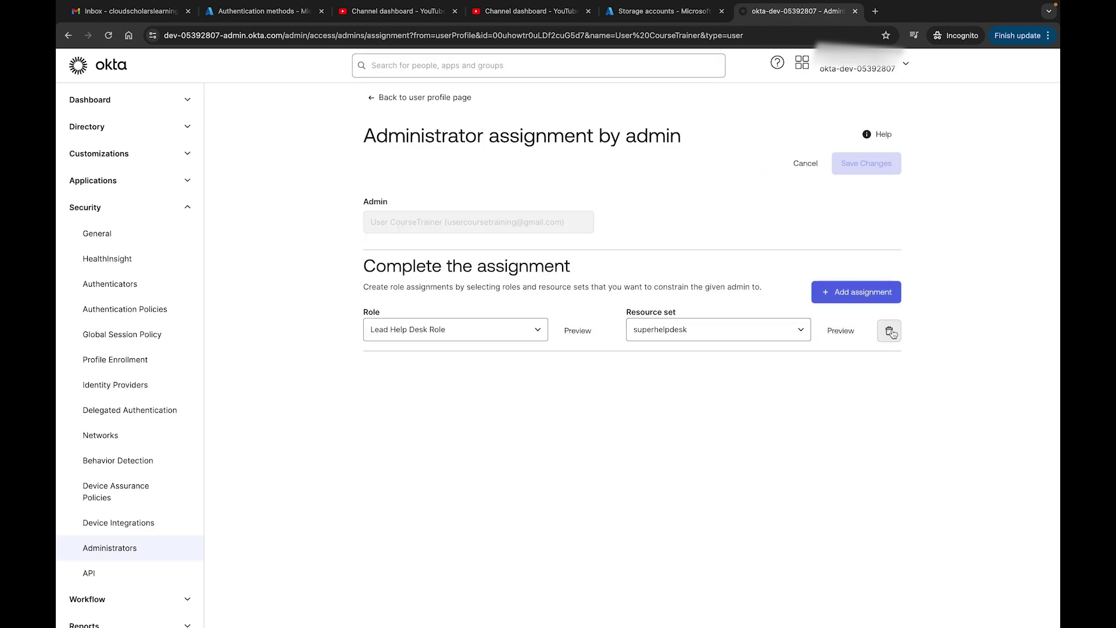
left_click(889, 331)
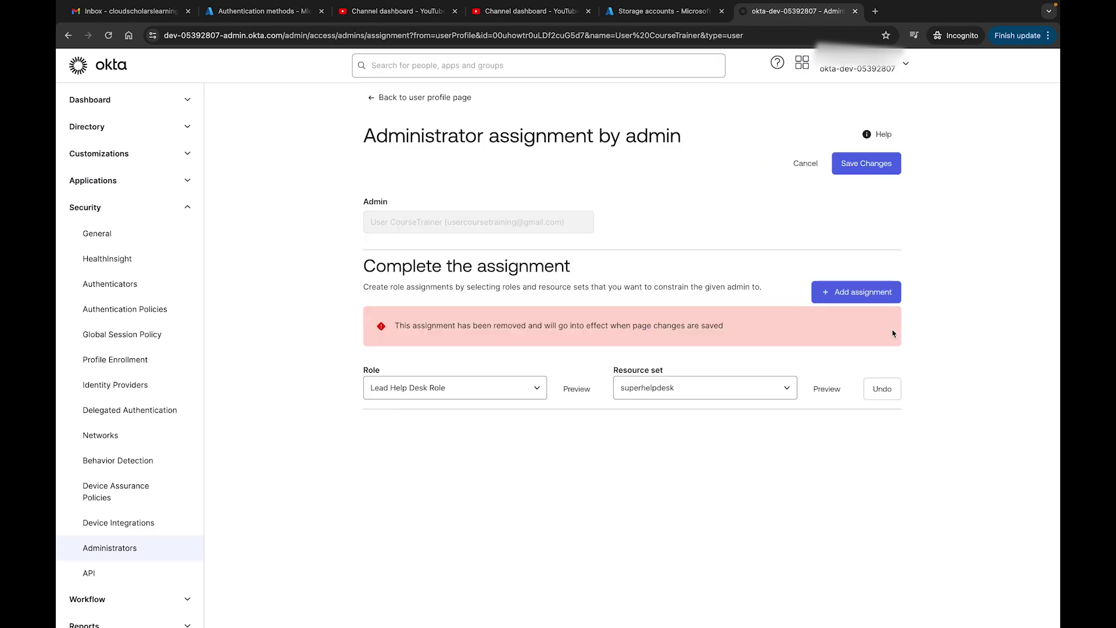
left_click(870, 170)
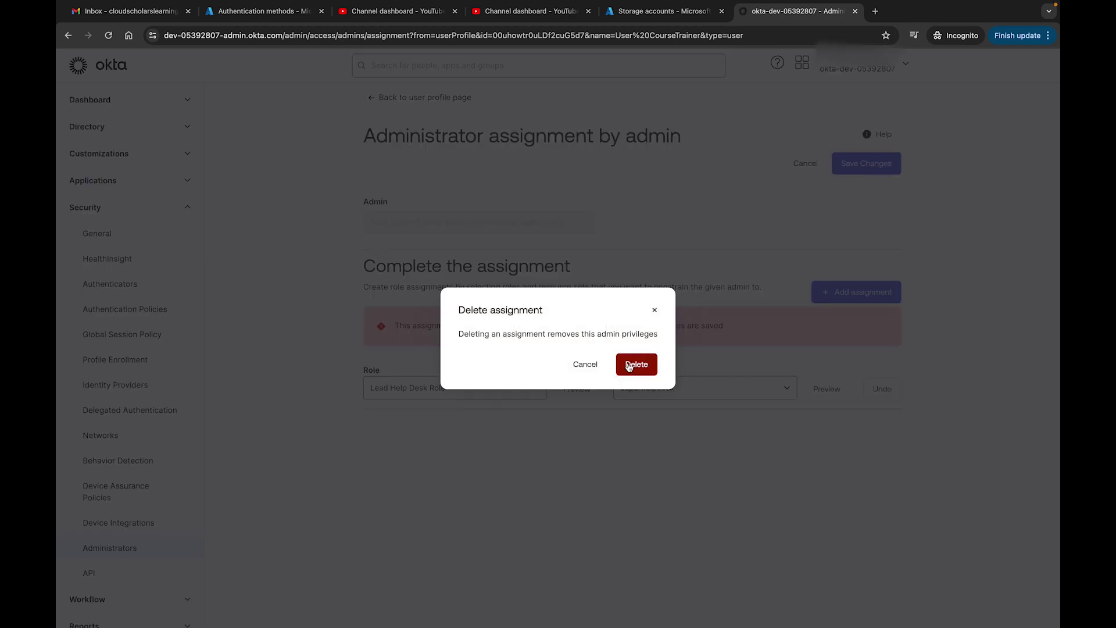
left_click(638, 365)
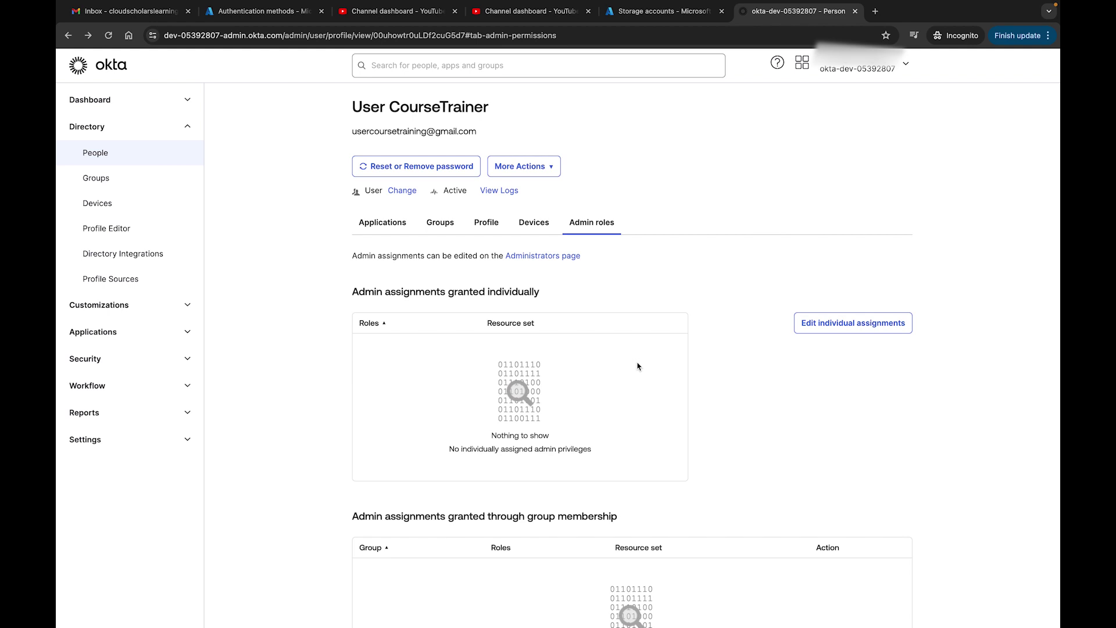
left_click(375, 229)
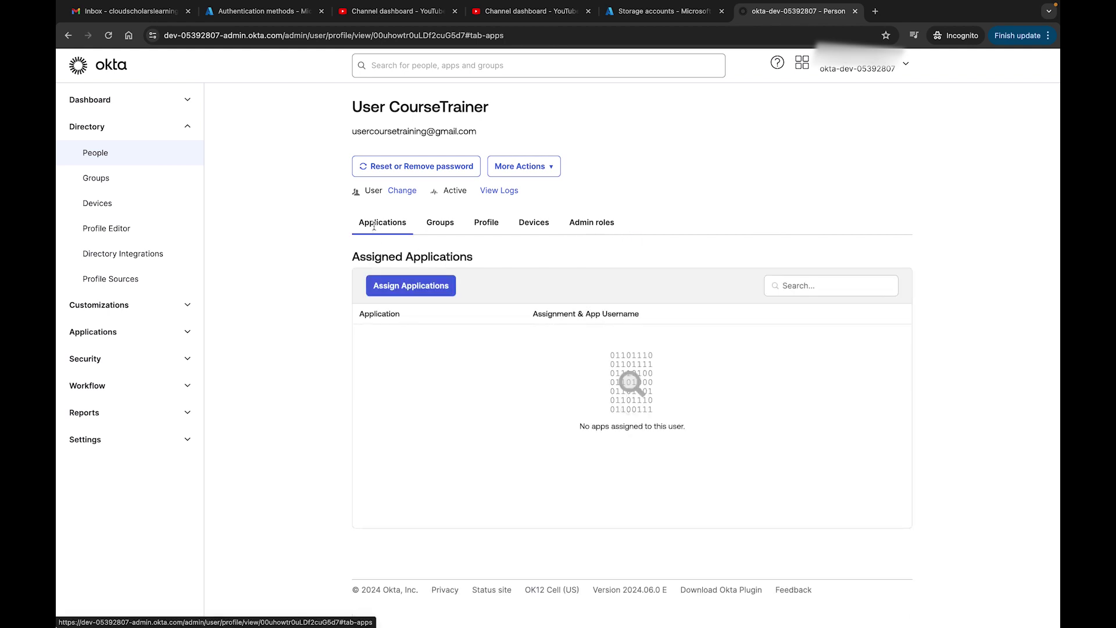
Step: Assign Help Desk Team the Lead Help Desk Role with the superhelpdesk resource set
left_click(110, 183)
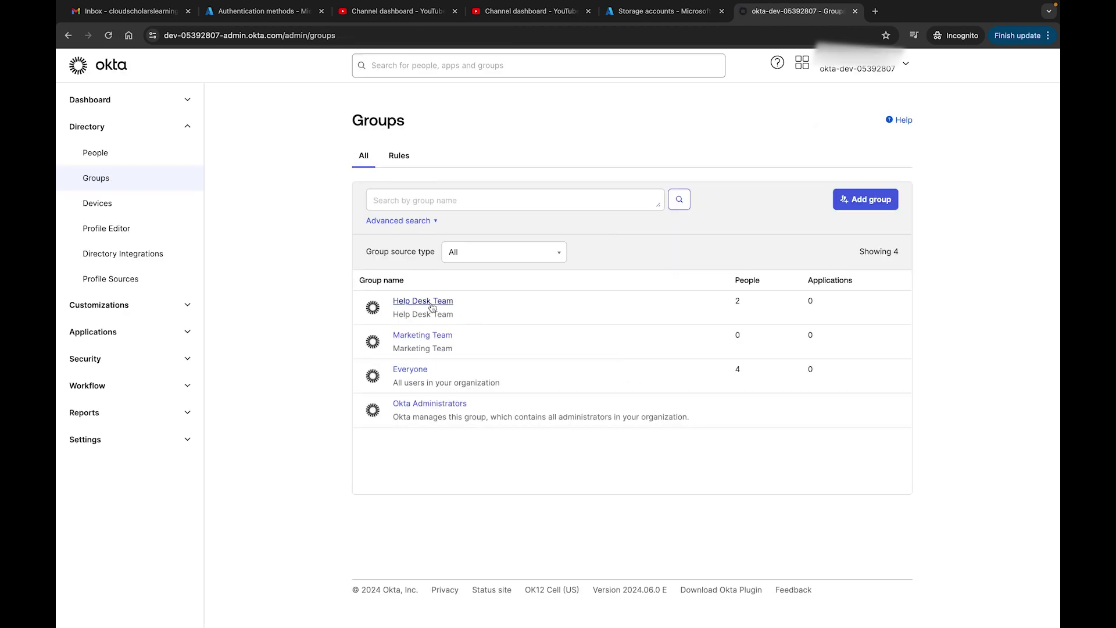
left_click(432, 307)
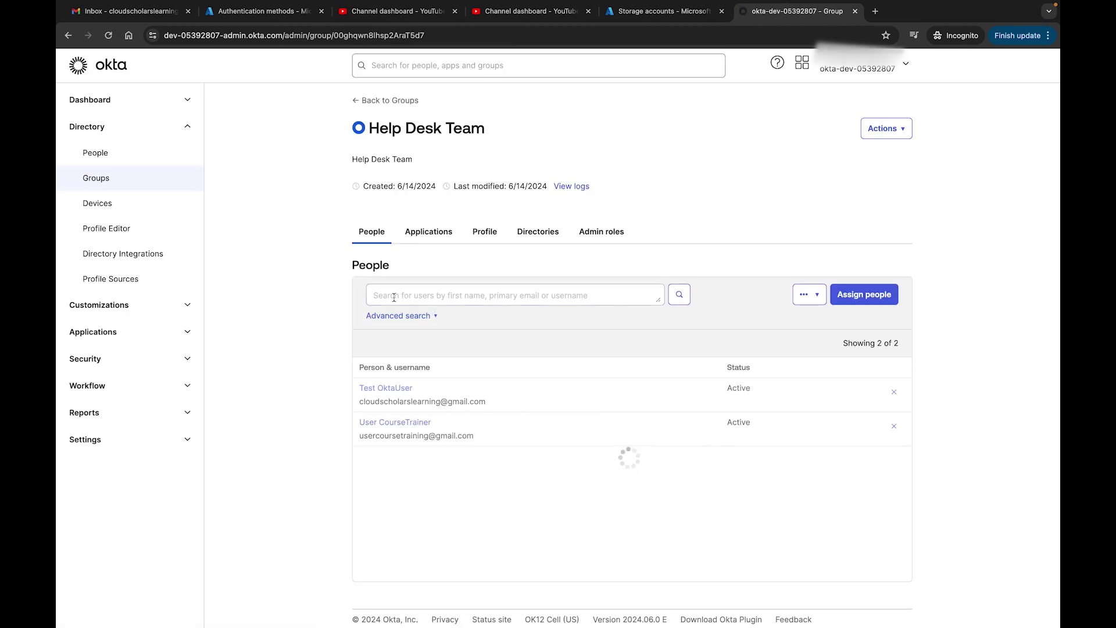
left_click(601, 234)
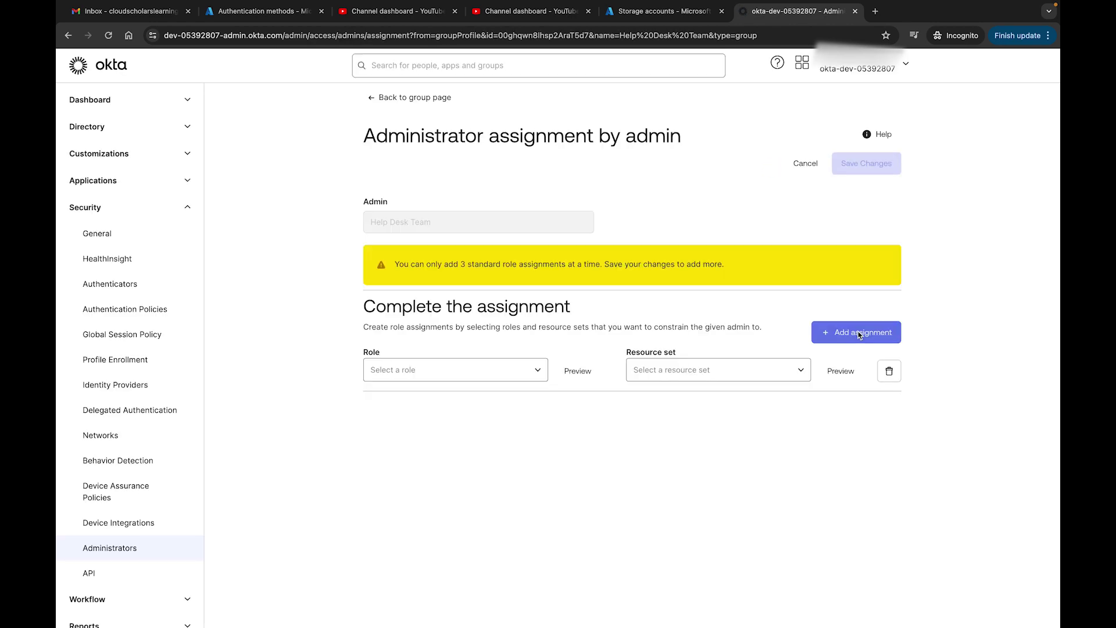
left_click(538, 372)
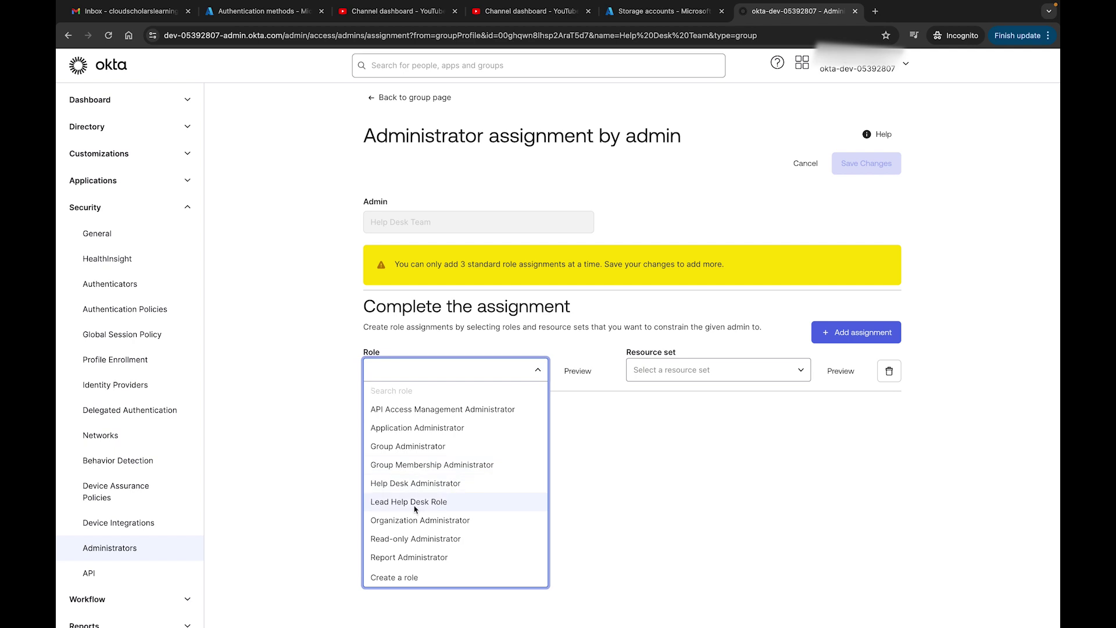
left_click(411, 503)
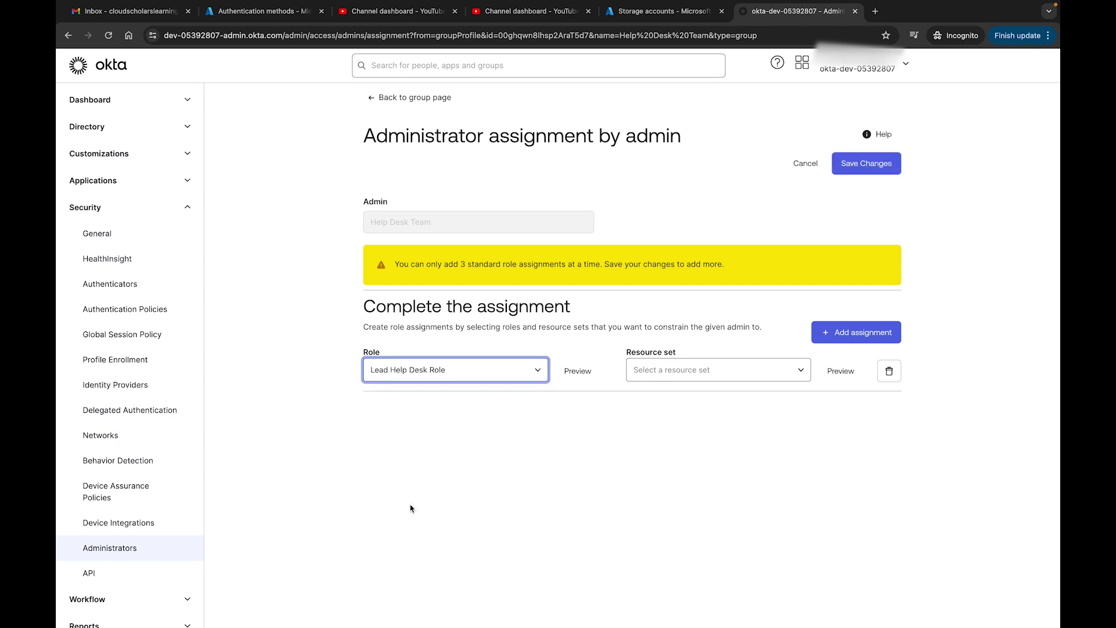
left_click(746, 376)
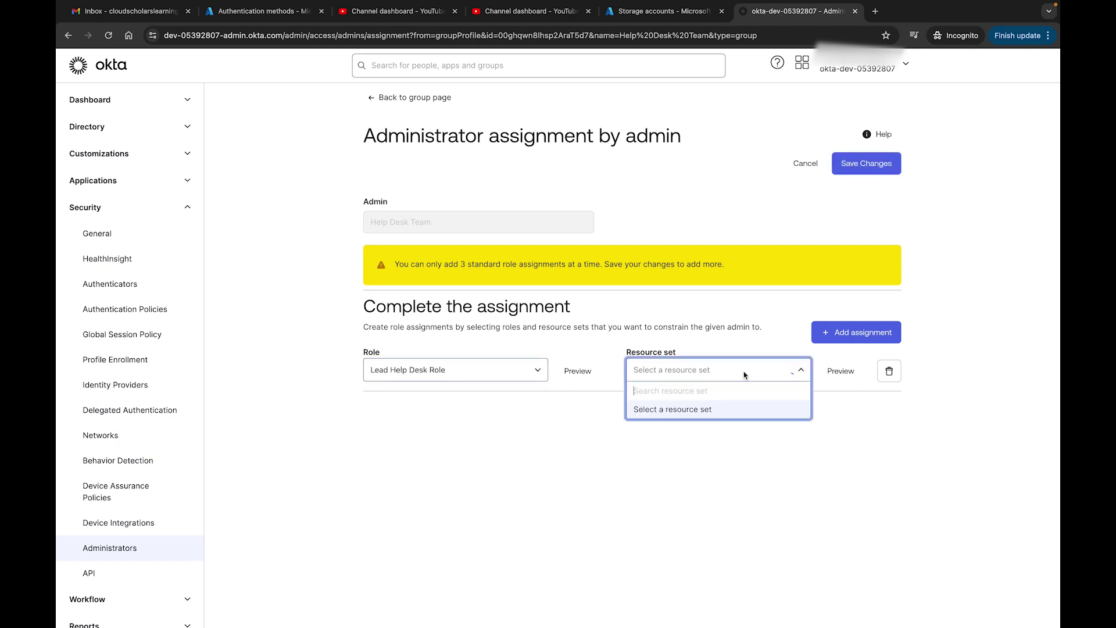
left_click(667, 411)
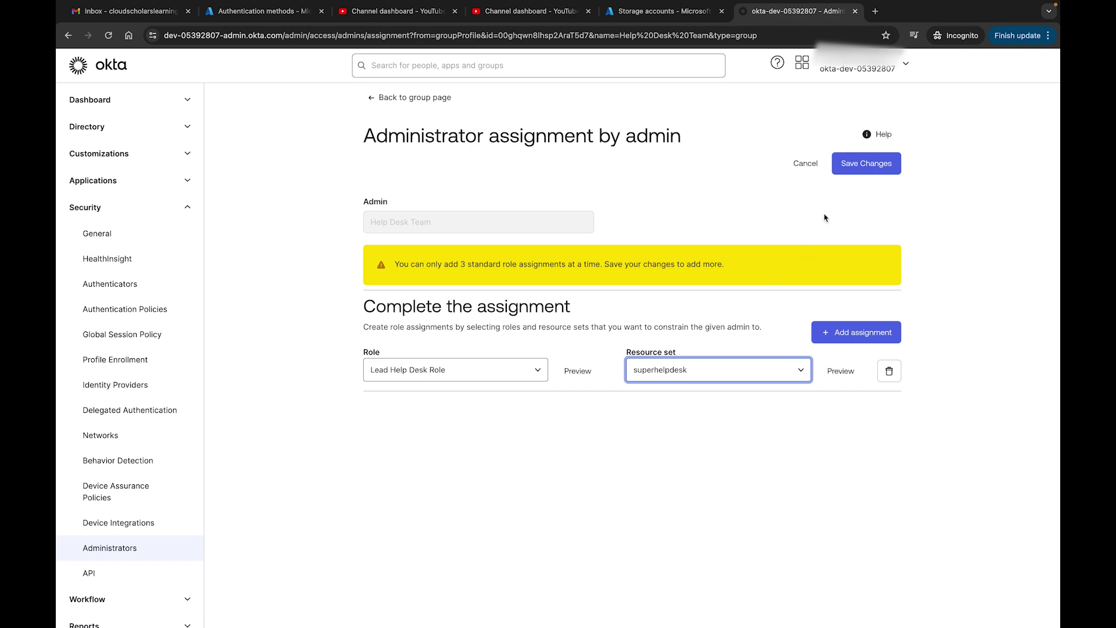
left_click(864, 168)
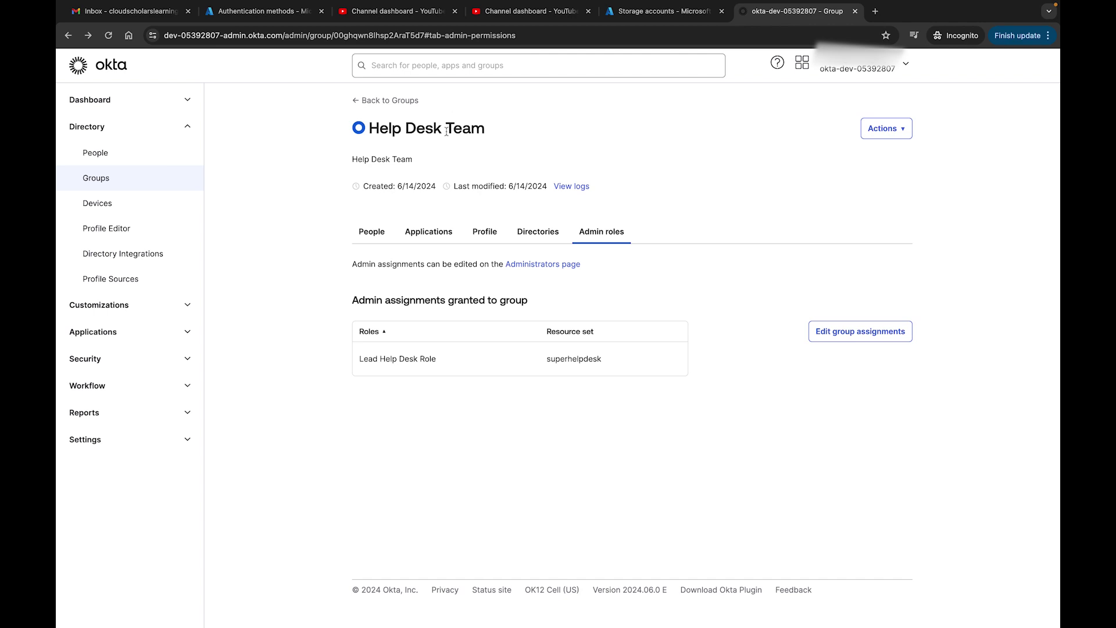
Step: Confirm the first Help Desk Team member's admin roles show the group-granted Lead Help Desk Role
left_click(369, 233)
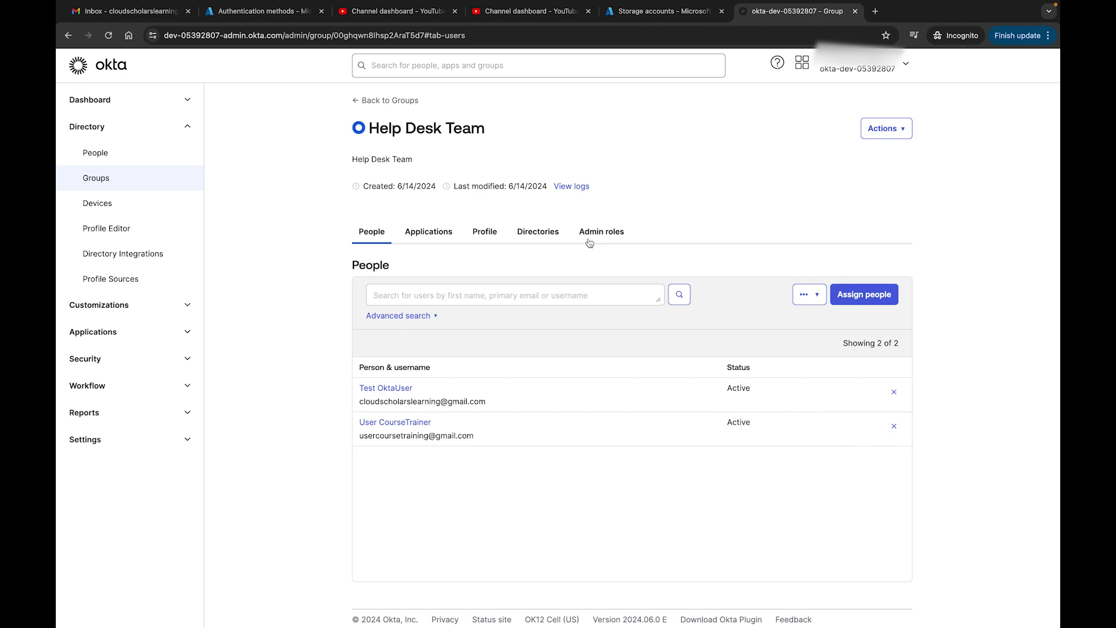
left_click(404, 395)
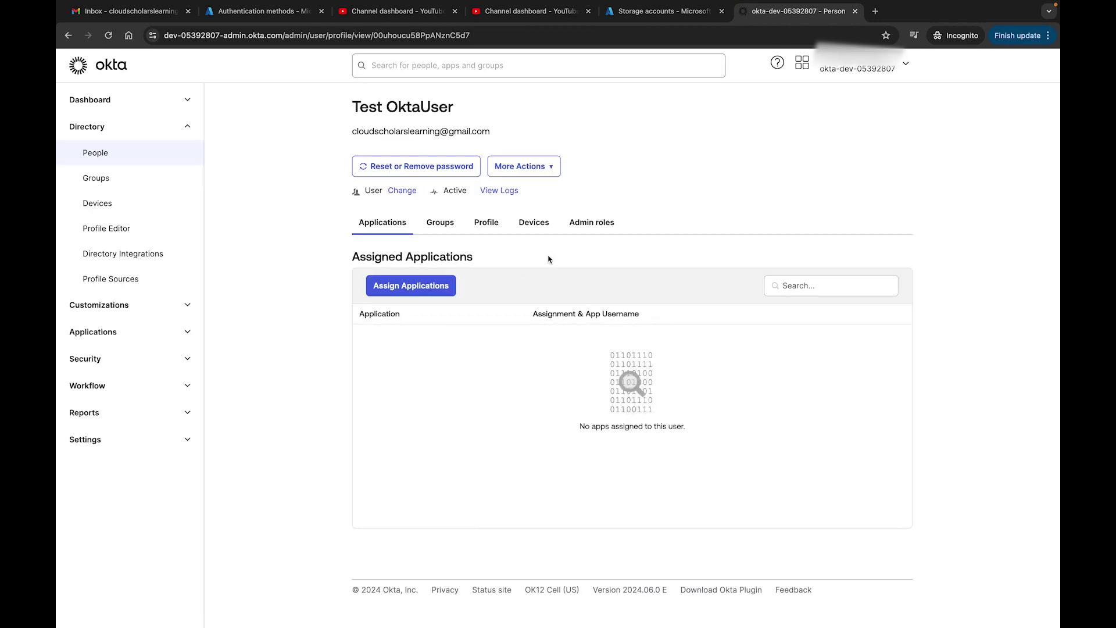
left_click(584, 231)
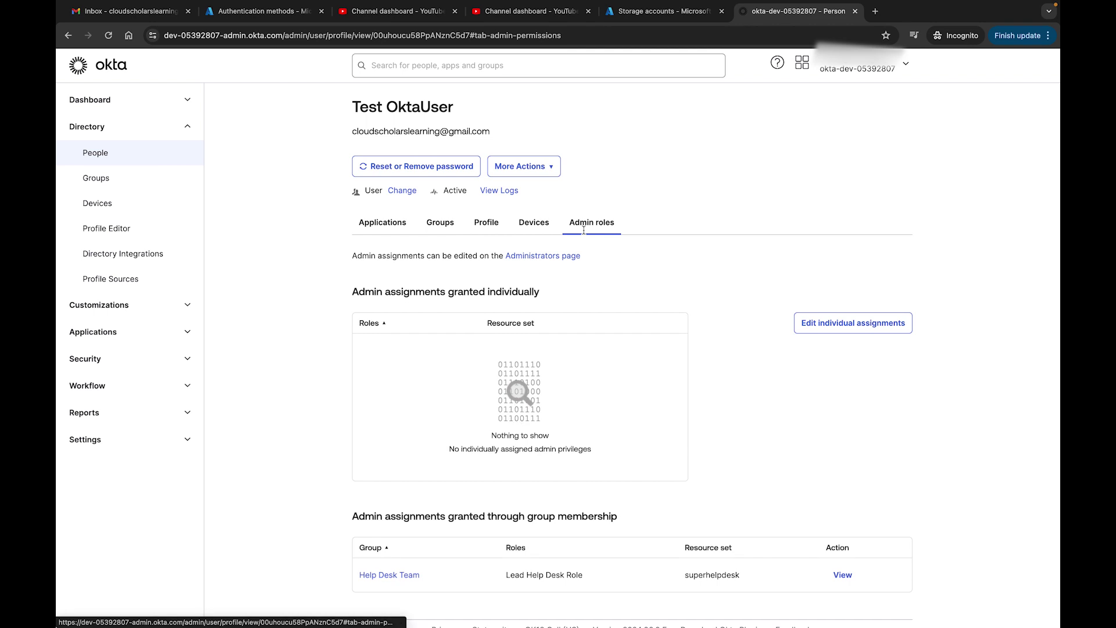
scroll(721, 436, "down", 1)
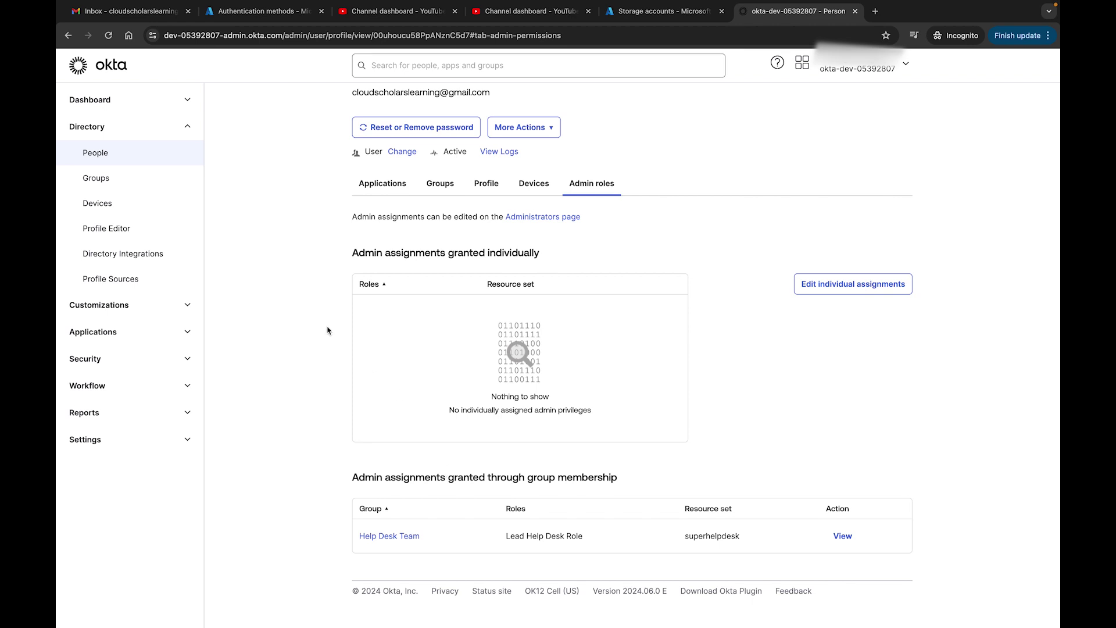
scroll(319, 321, "up", 2)
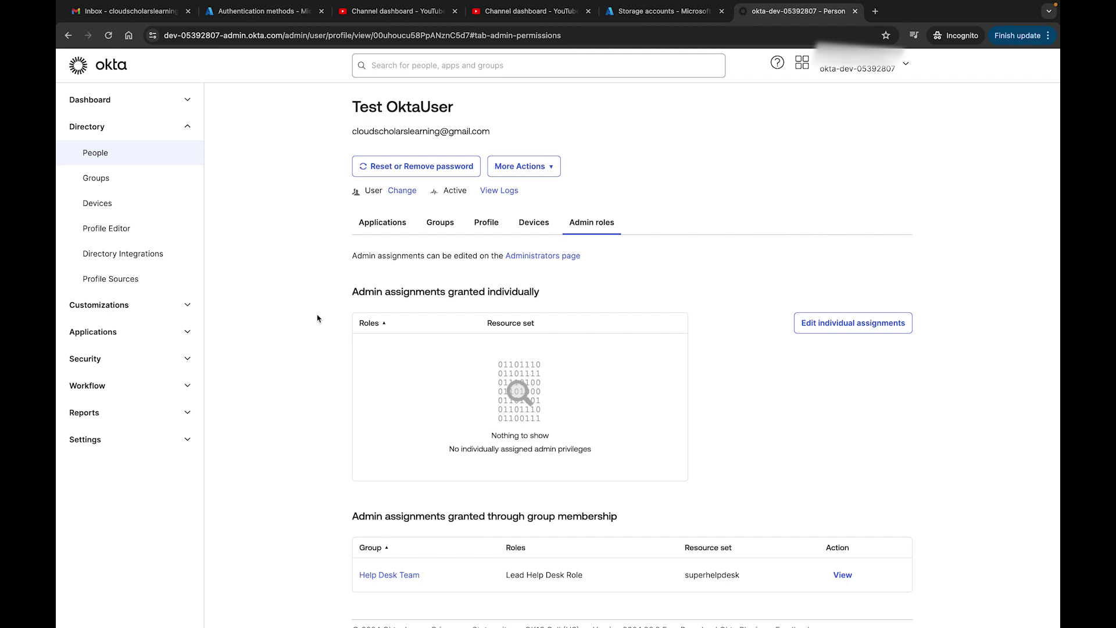
left_click(88, 182)
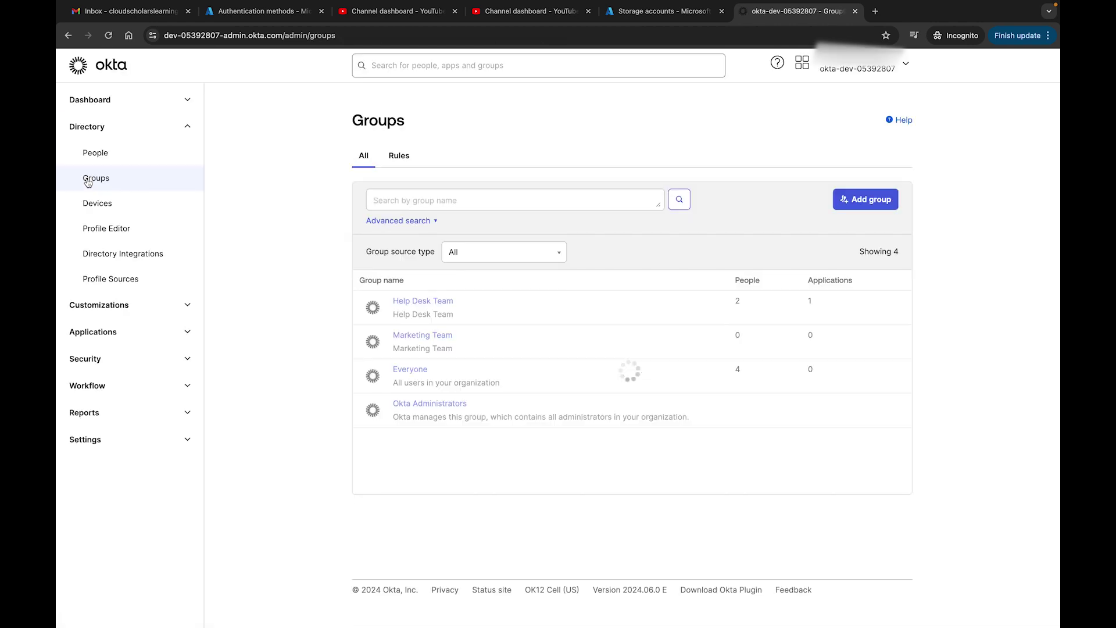
Step: Delete the Marketing Team group from its Actions menu and confirm
left_click(433, 337)
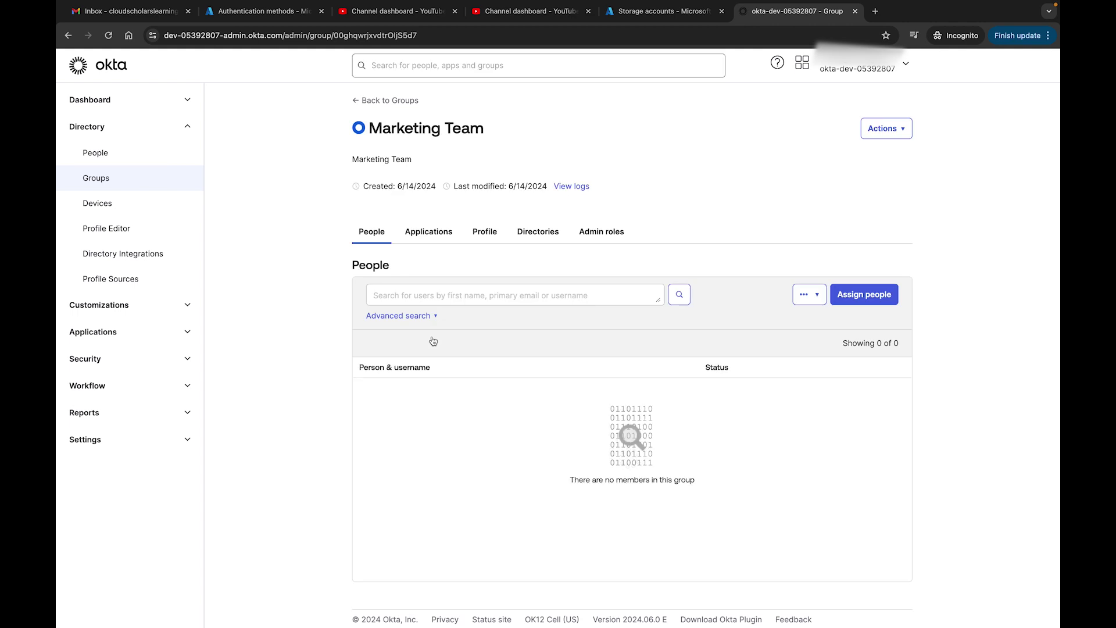
left_click(883, 128)
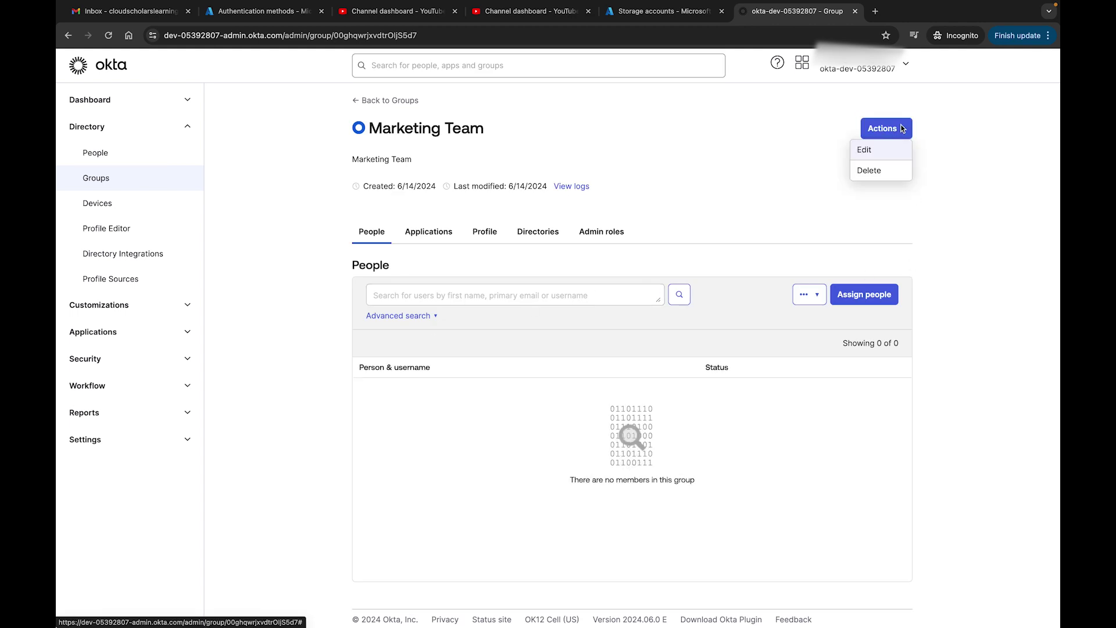
left_click(870, 169)
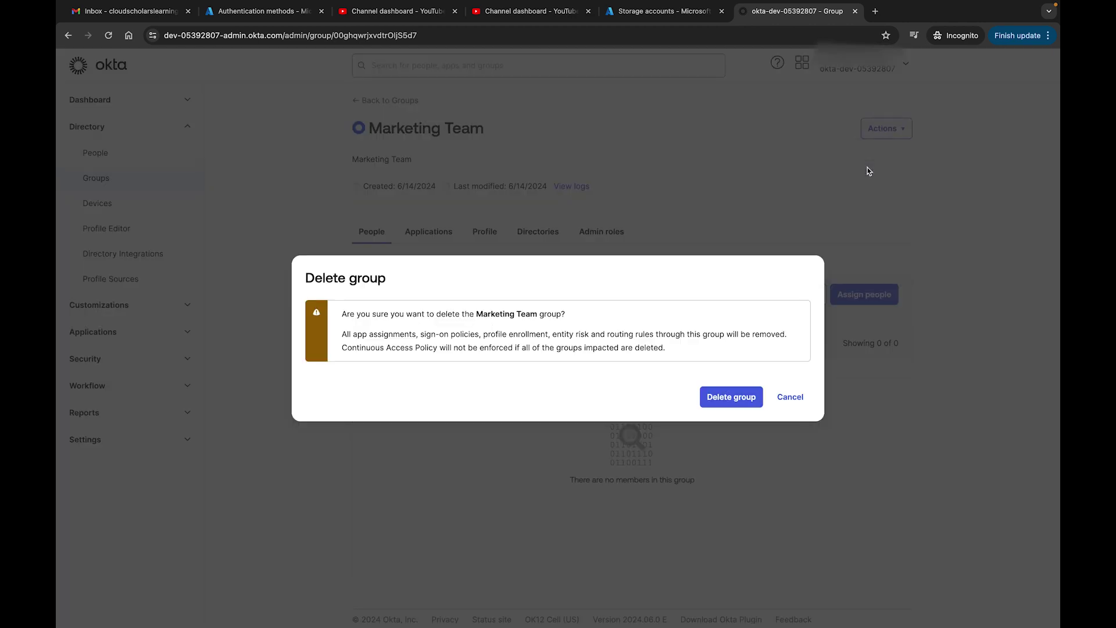
left_click(729, 396)
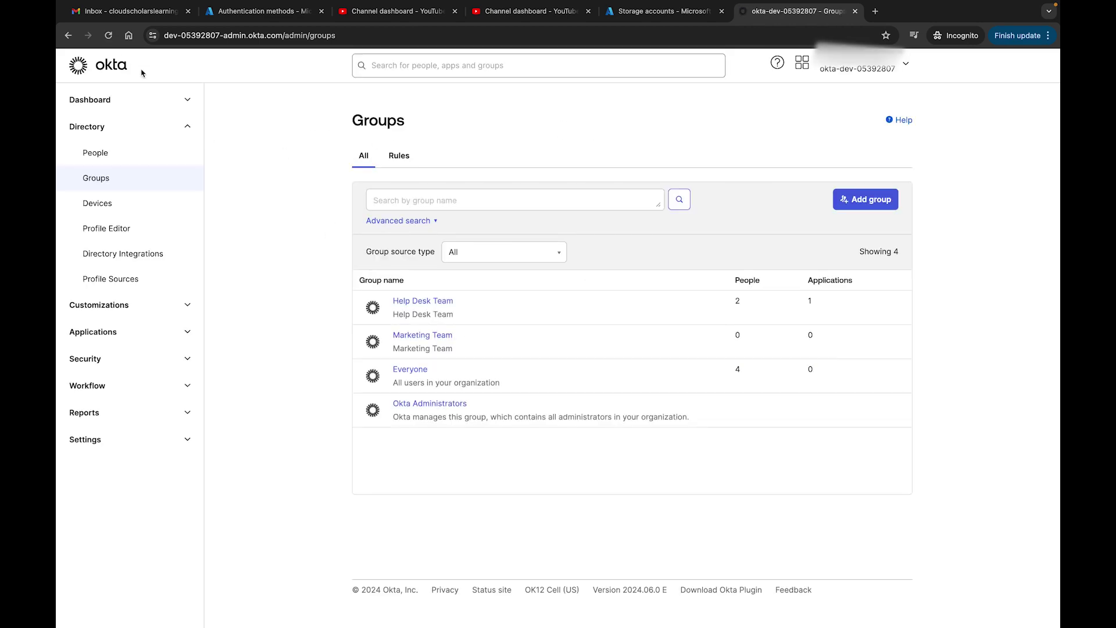
Step: Reload the Groups list to verify Marketing Team is gone, leaving three groups
left_click(109, 37)
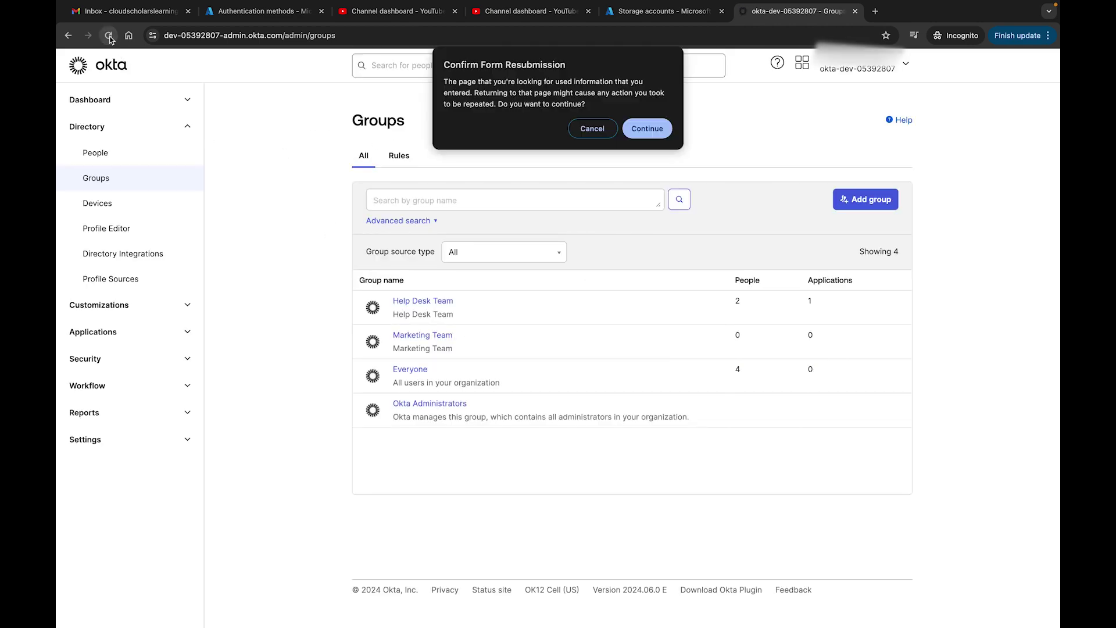
left_click(592, 128)
left_click(103, 203)
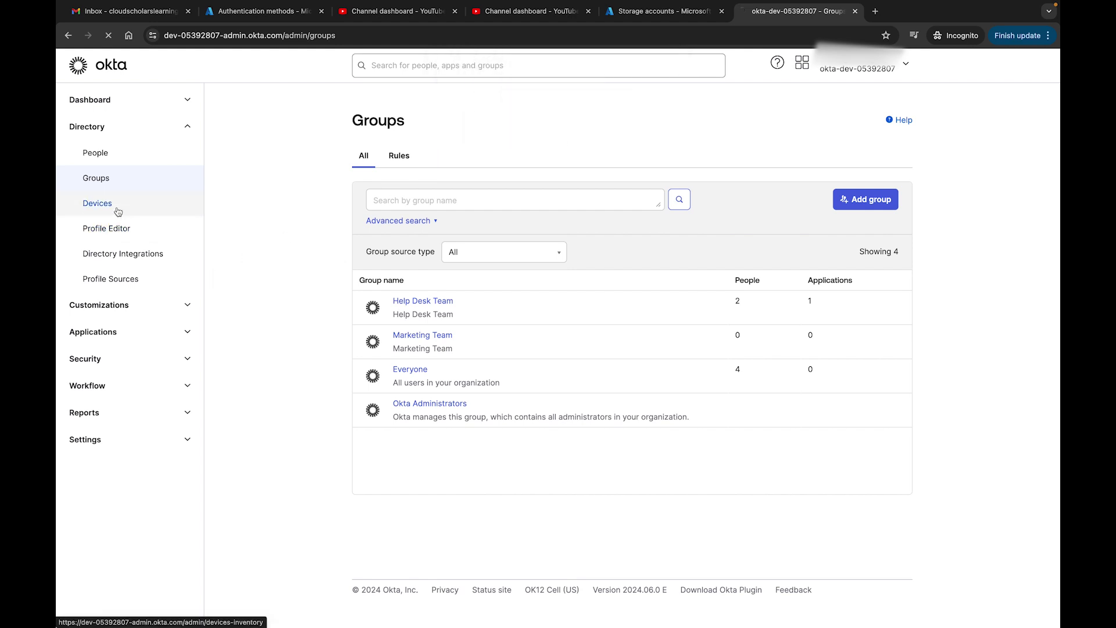
left_click(107, 180)
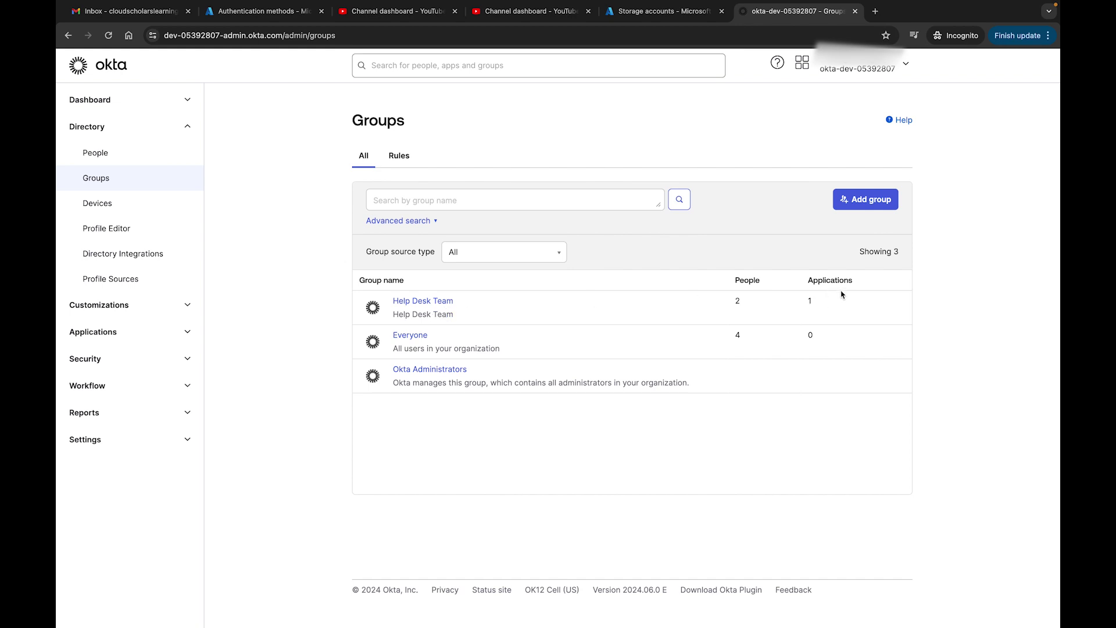
Step: Open Help Desk Team's Admin roles tab showing Lead Help Desk Role over superhelpdesk
left_click(445, 306)
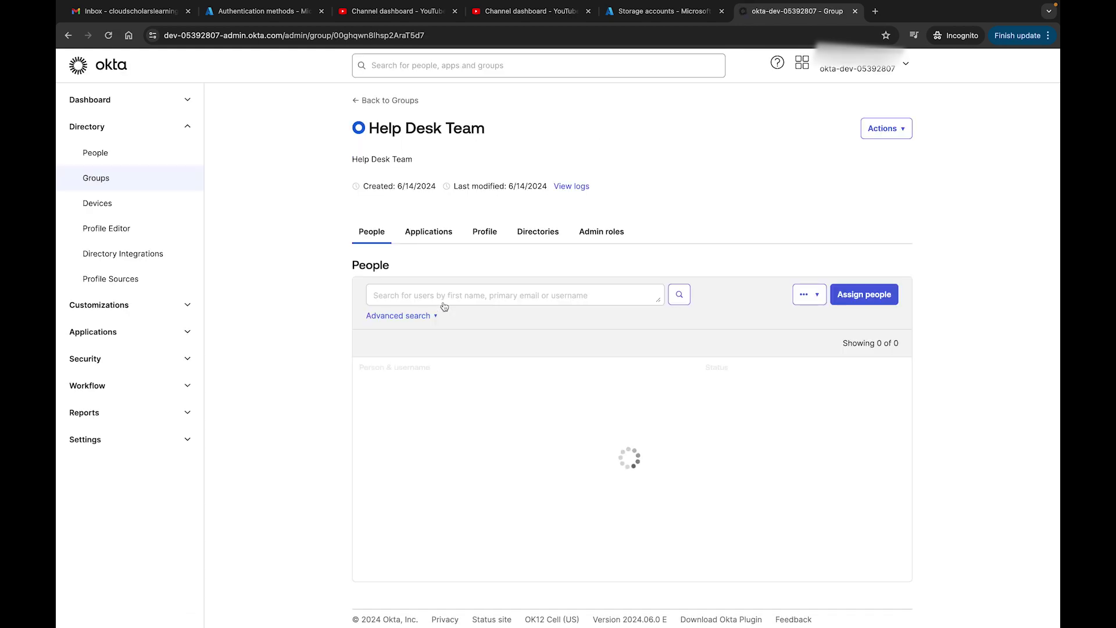
left_click(433, 231)
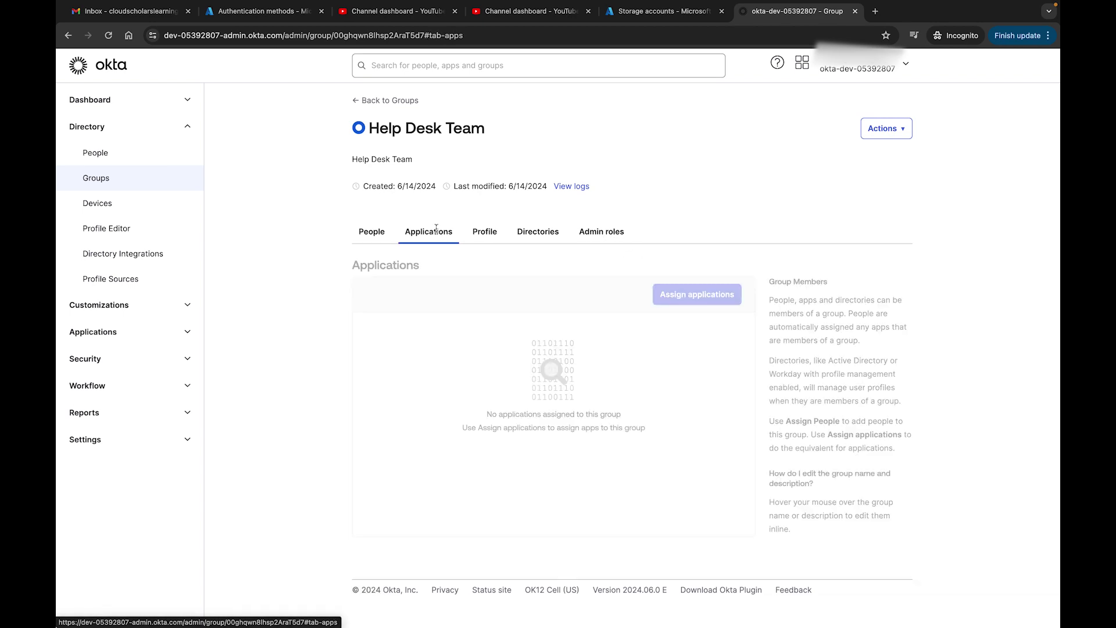
left_click(615, 233)
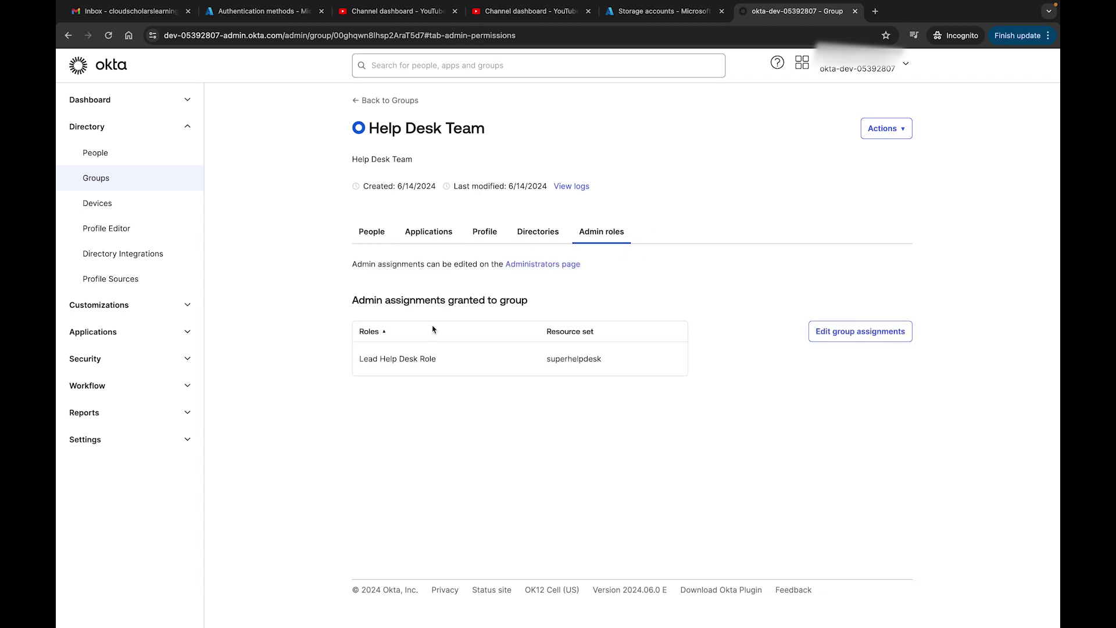